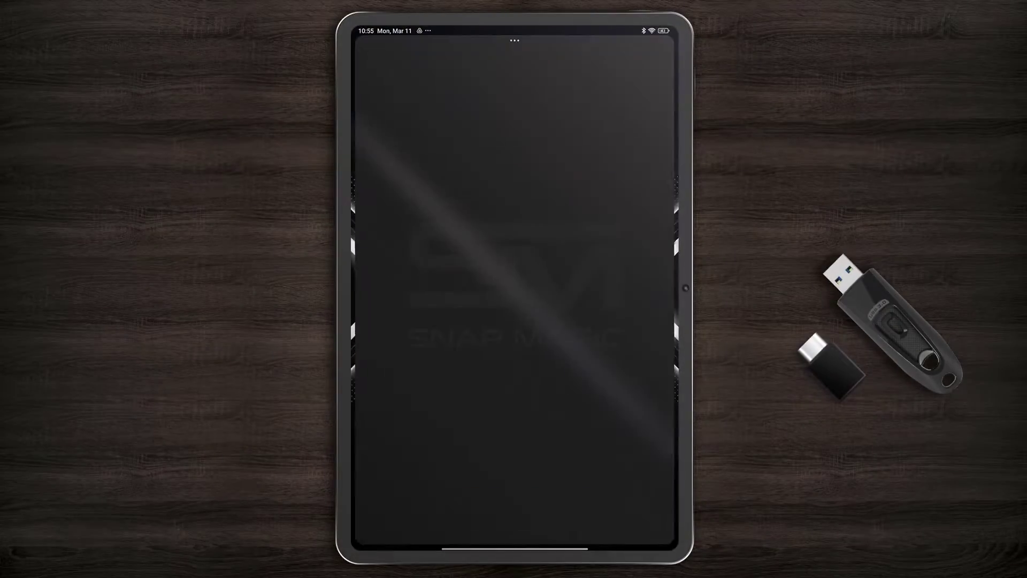
type("win")
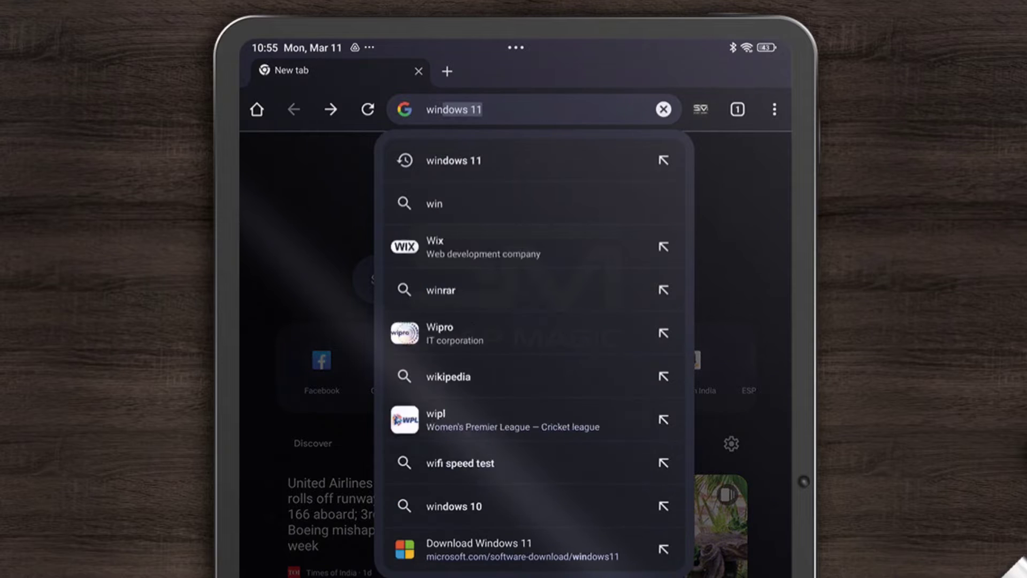
type("dows")
- Search 'windows 11' and select the multi-edition Windows 11 ISO on Microsoft's download page
key("Return")
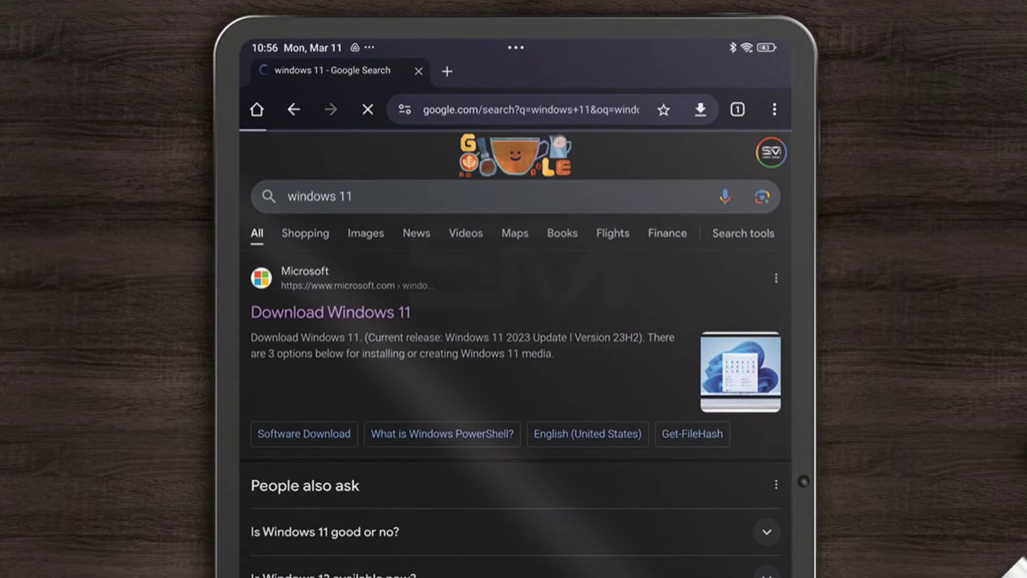
left_click(330, 312)
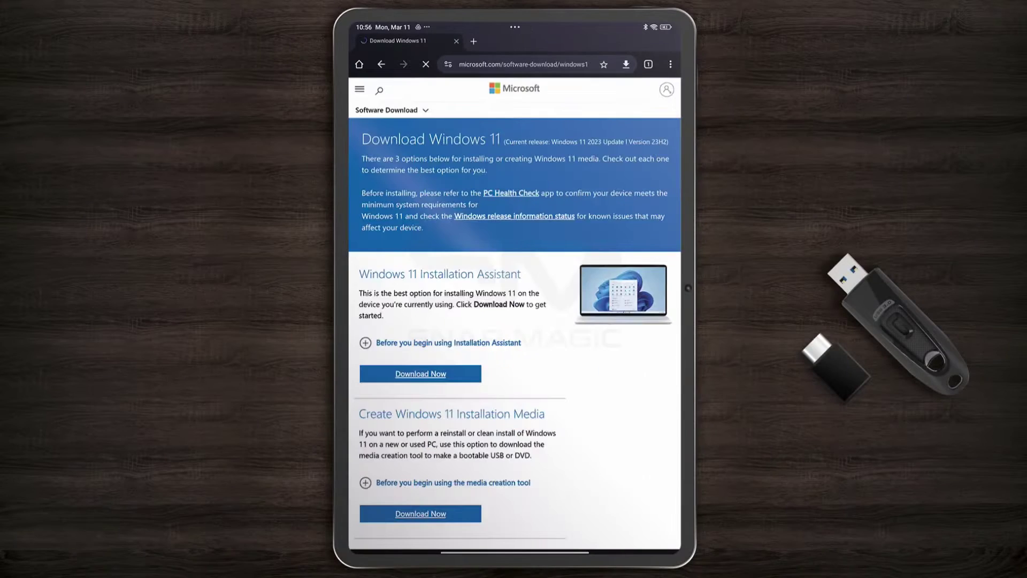
scroll(514, 321, "down", 8)
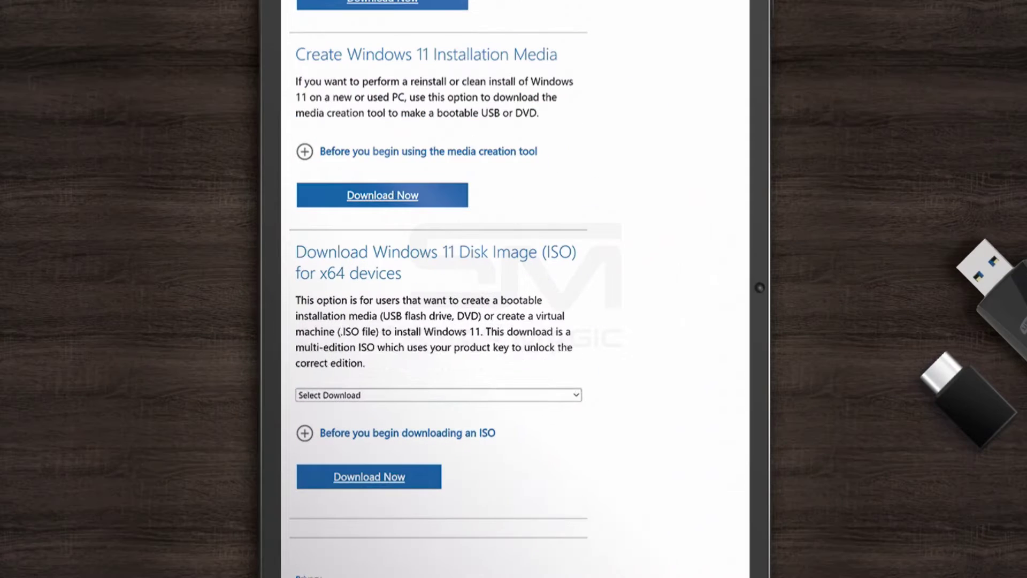
left_click(460, 364)
left_click(417, 371)
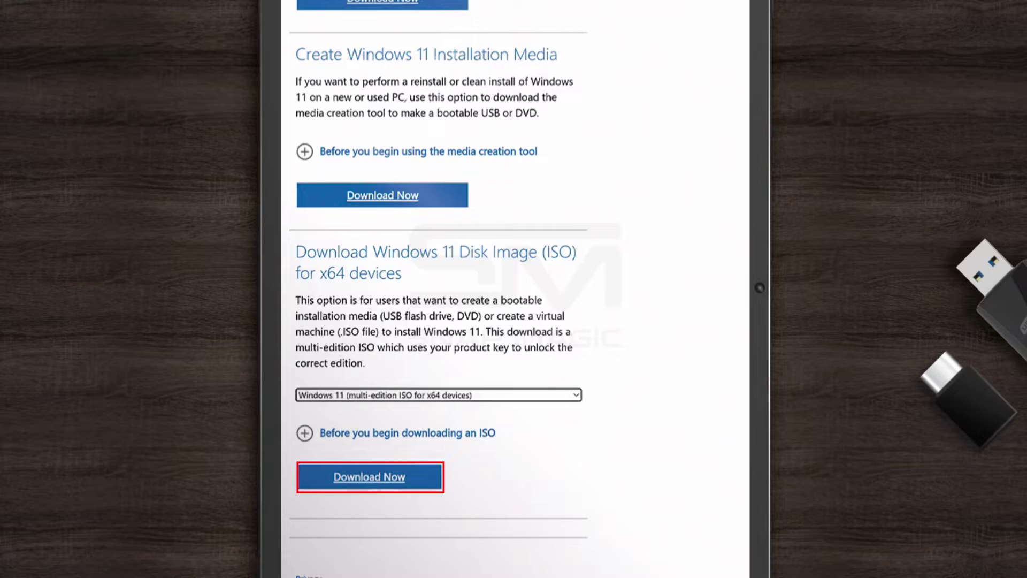
left_click(369, 477)
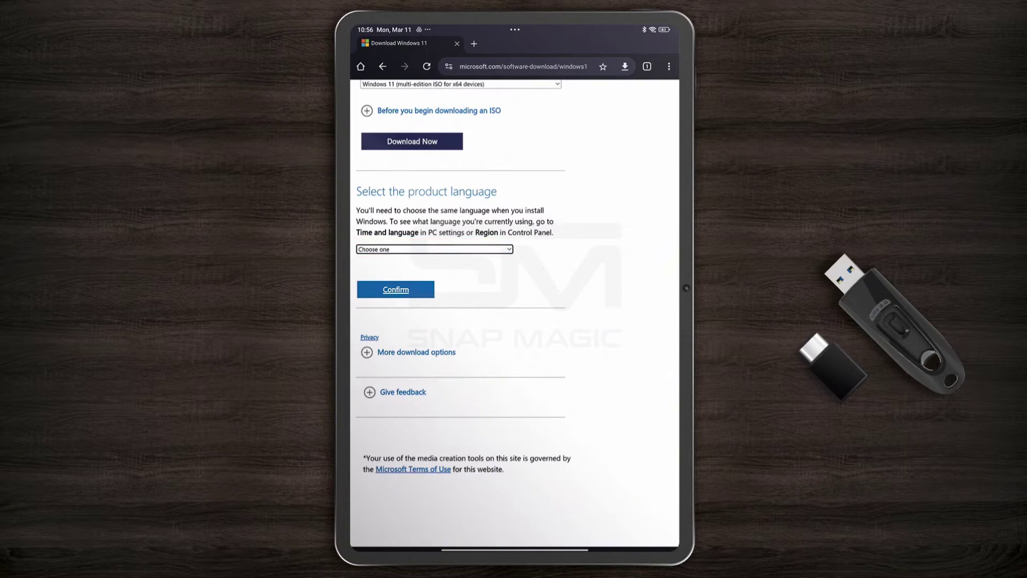
- Choose English International as the language and download the 64-bit Windows 11 ISO
left_click(435, 249)
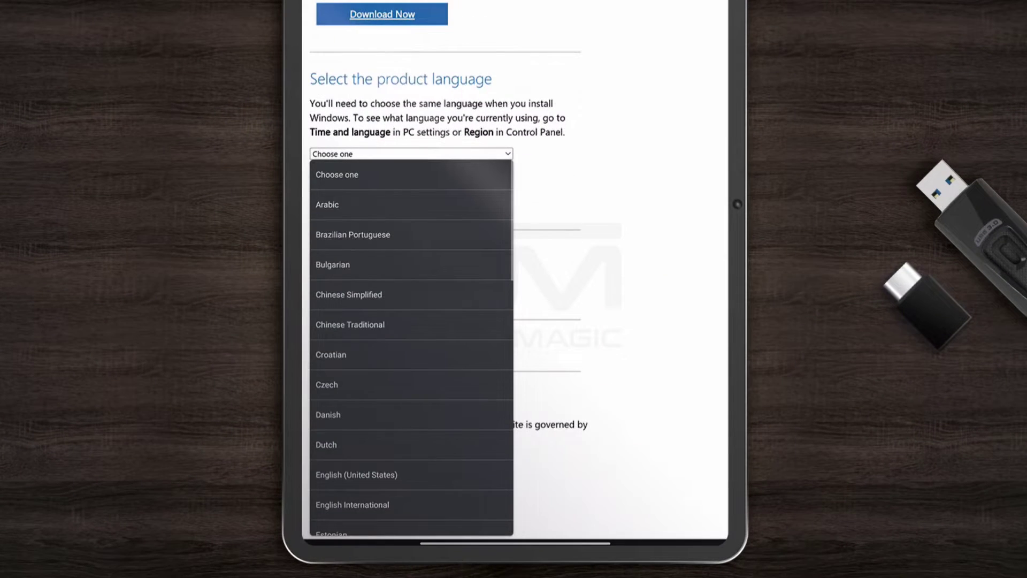
scroll(411, 346, "down", 3)
left_click(353, 504)
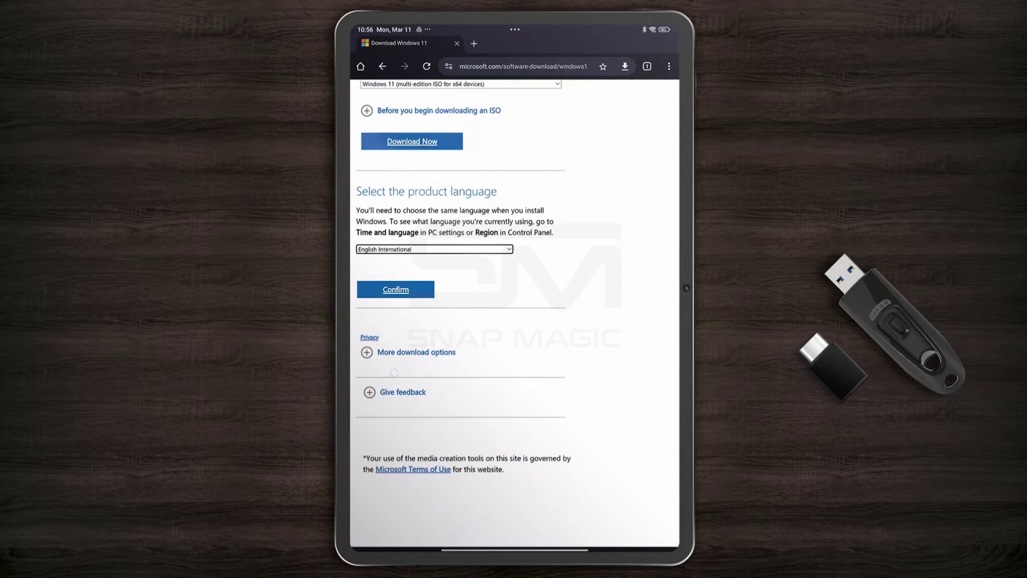
left_click(395, 289)
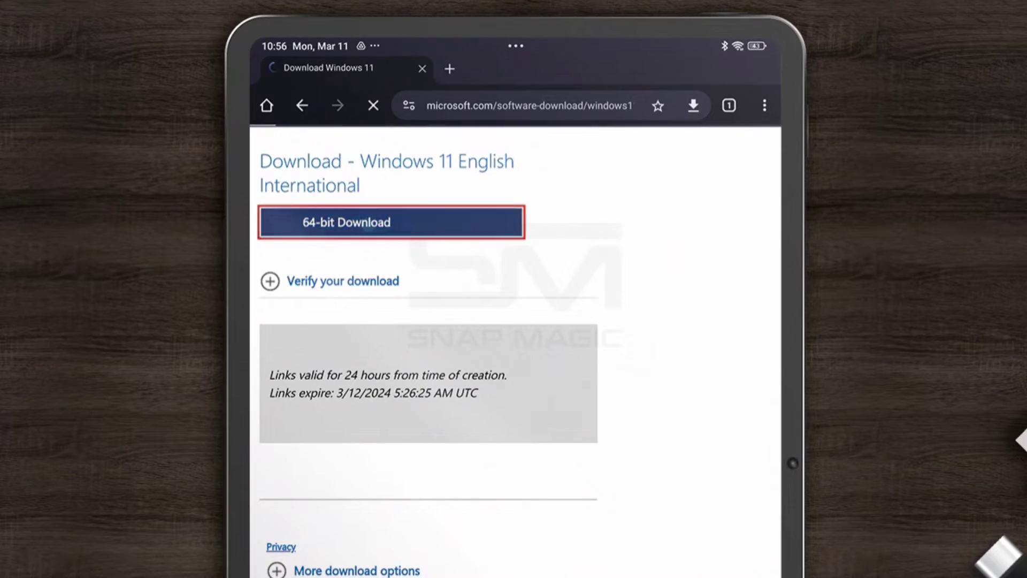
left_click(392, 78)
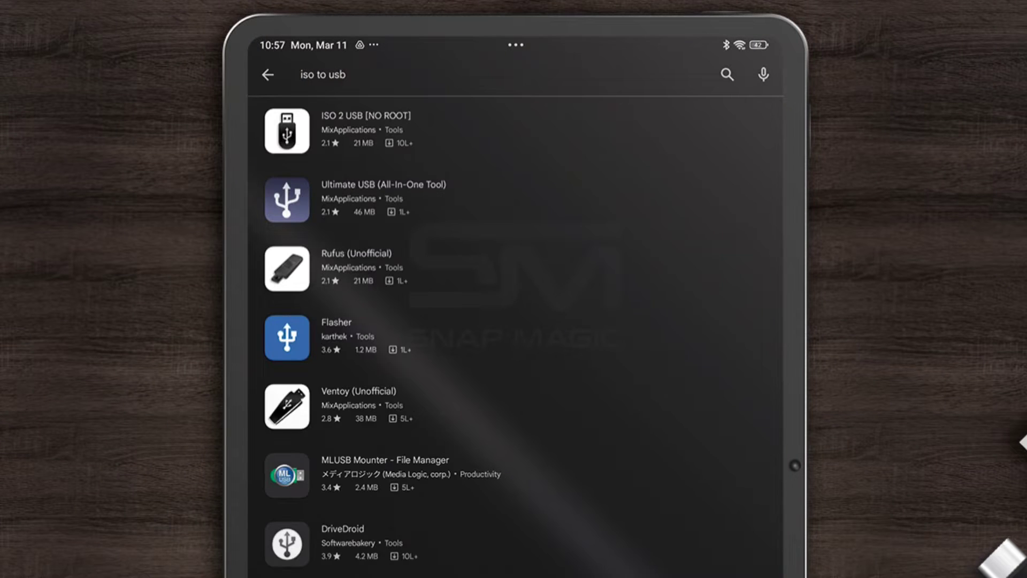
- Open the ISO 2 USB [NO ROOT] app page in Play Store and install it
left_click(366, 116)
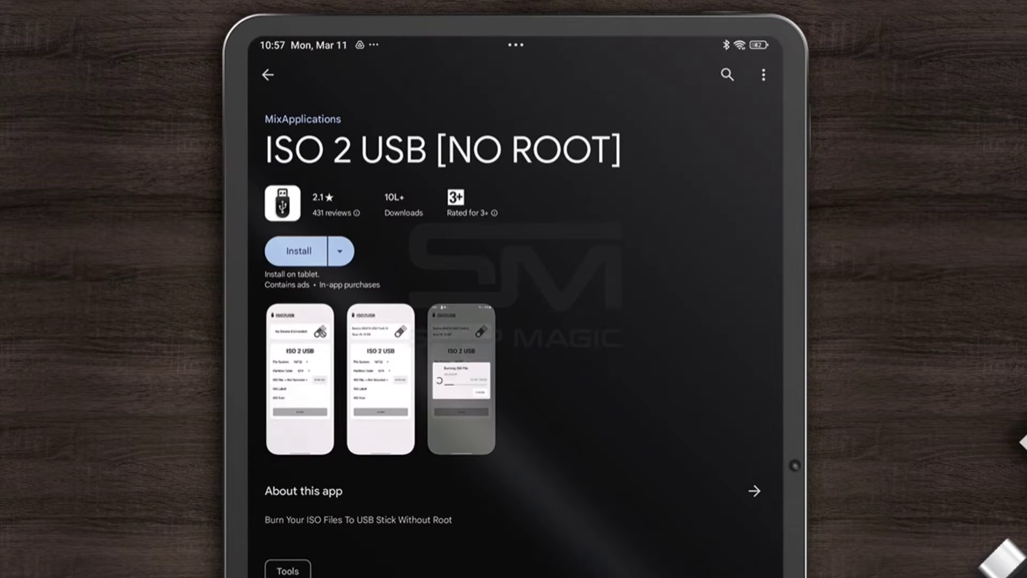
left_click(298, 251)
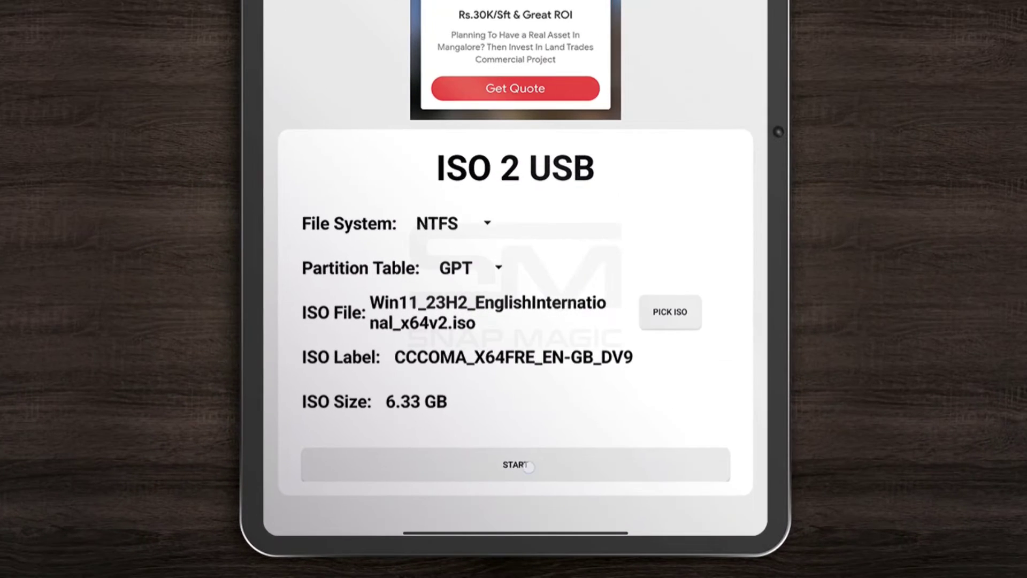
- Watch two ads for coins, then accept the 2-coin format to start writing the ISO
left_click(529, 466)
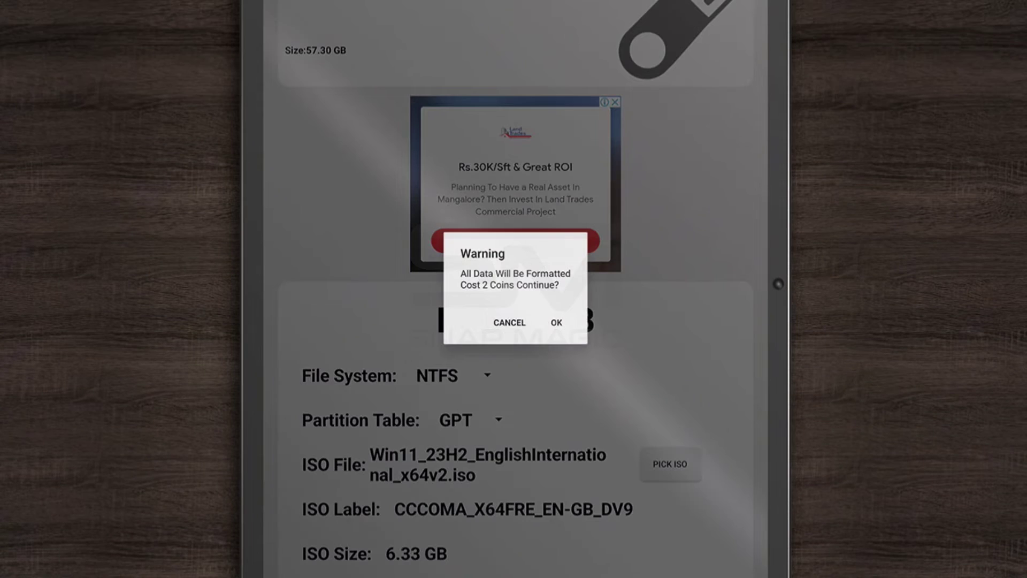
left_click(557, 323)
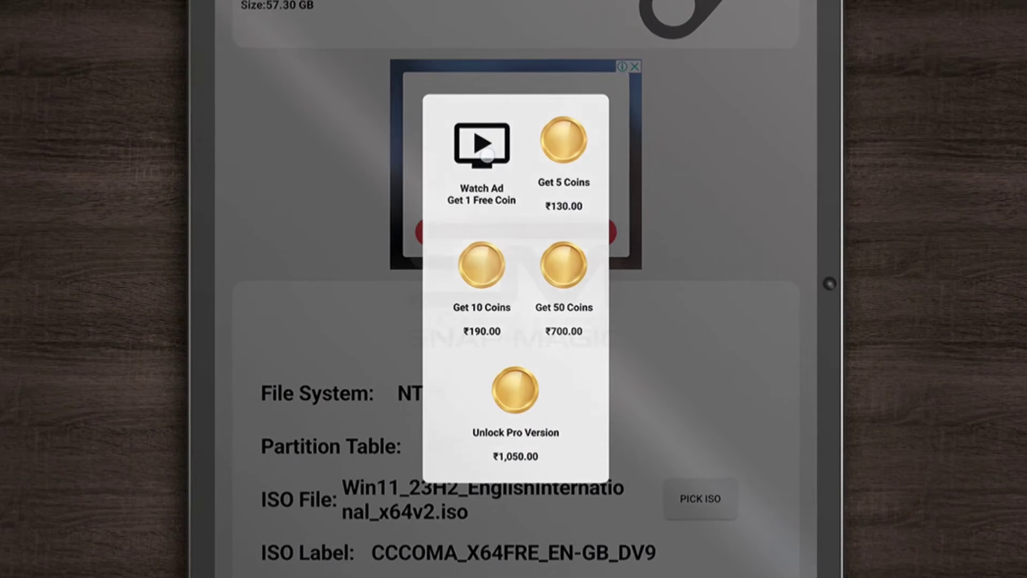
left_click(487, 181)
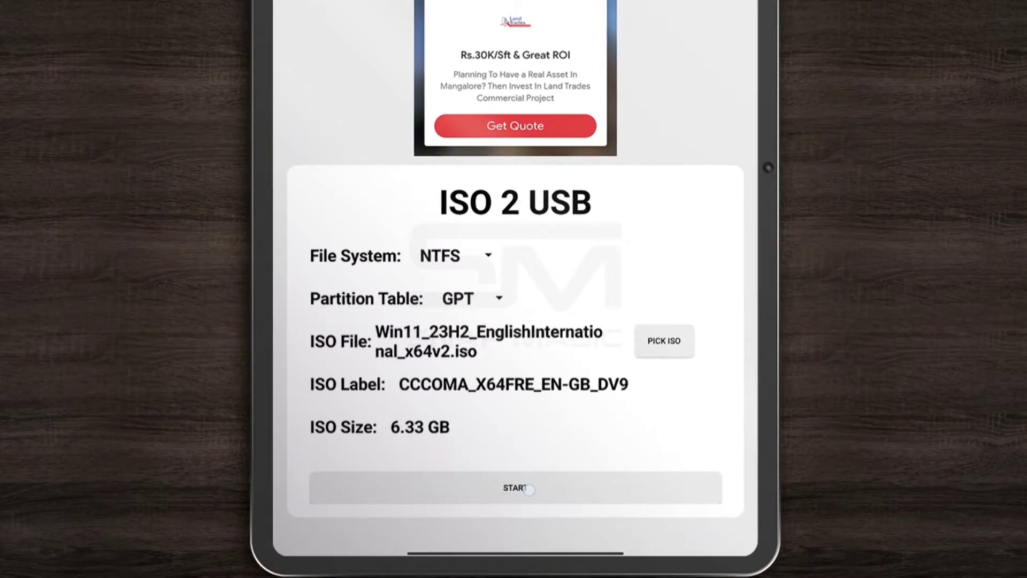
left_click(516, 488)
left_click(552, 304)
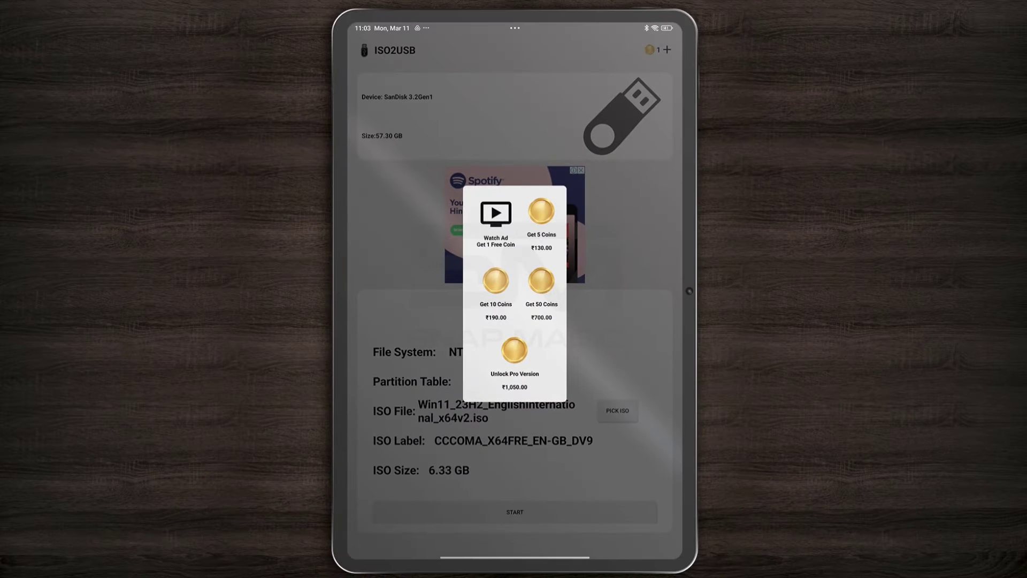
left_click(495, 223)
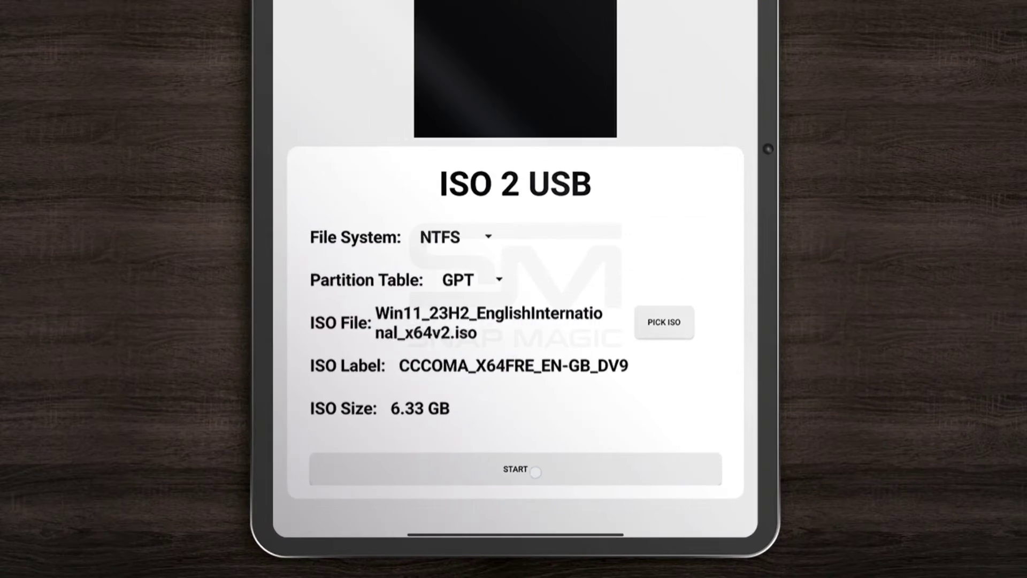
left_click(514, 513)
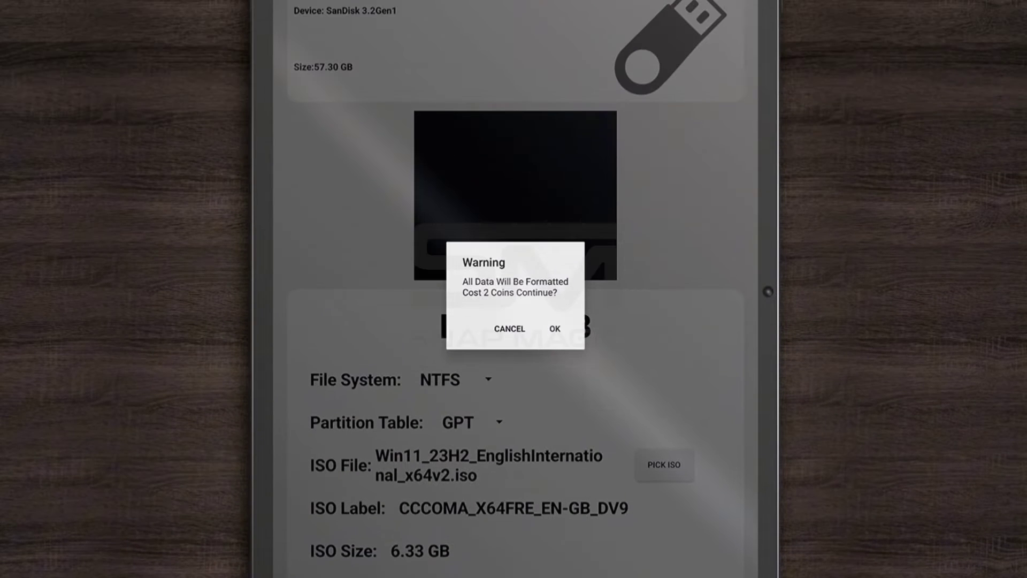
left_click(555, 329)
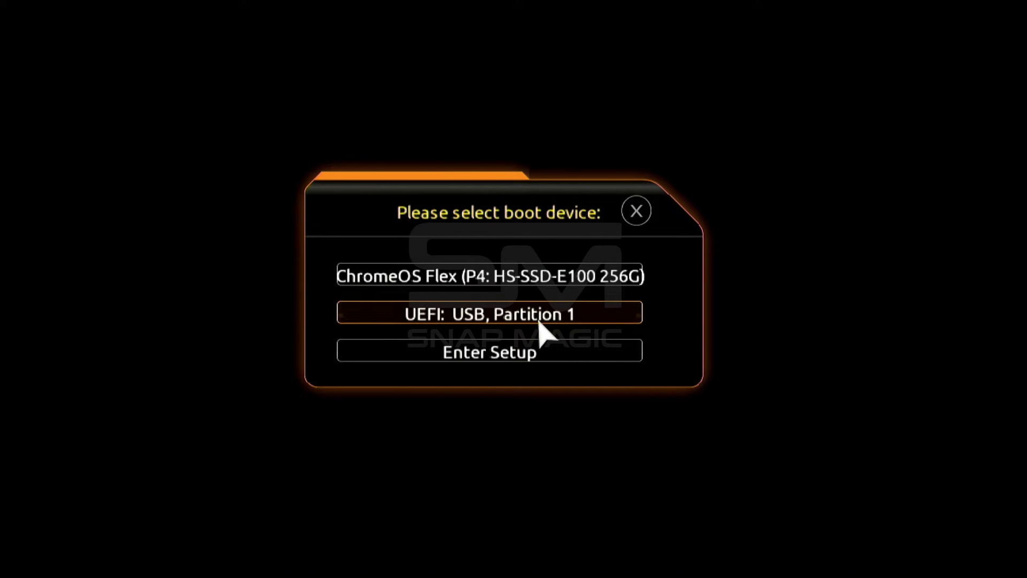
- Boot from the USB, keep language settings, skip the product key, and pick Windows 11 Pro
left_click(539, 321)
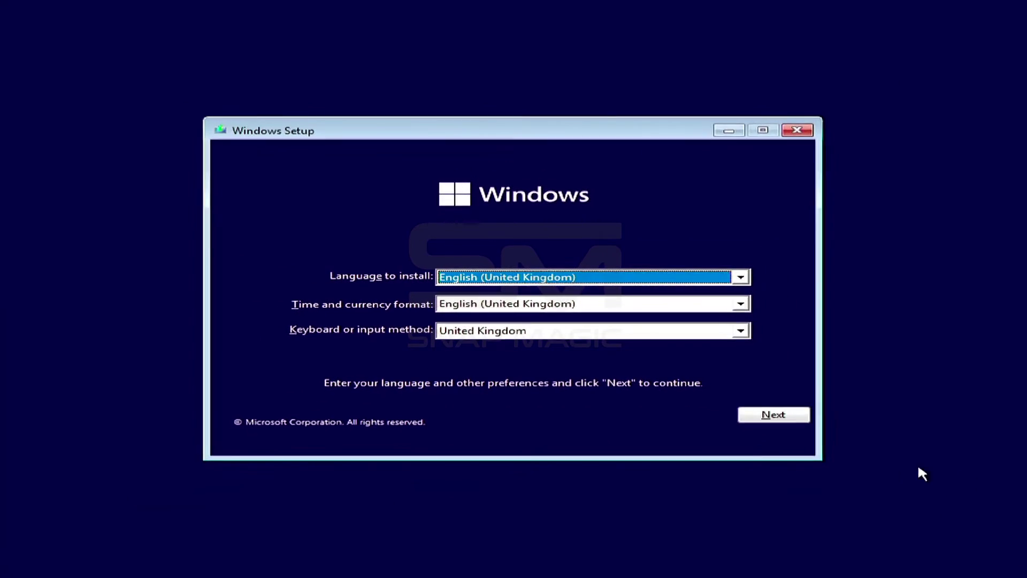
left_click(821, 446)
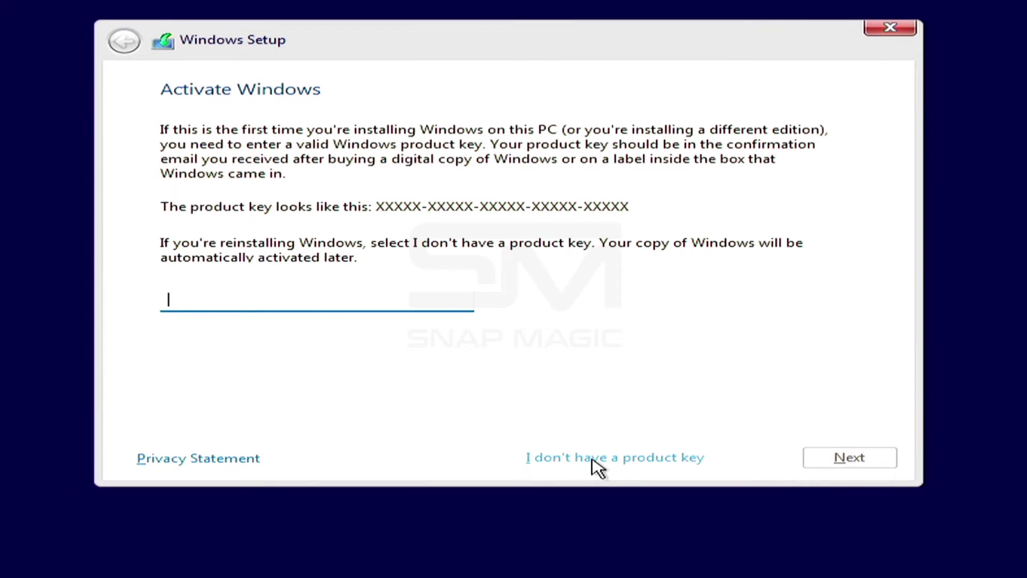
left_click(590, 453)
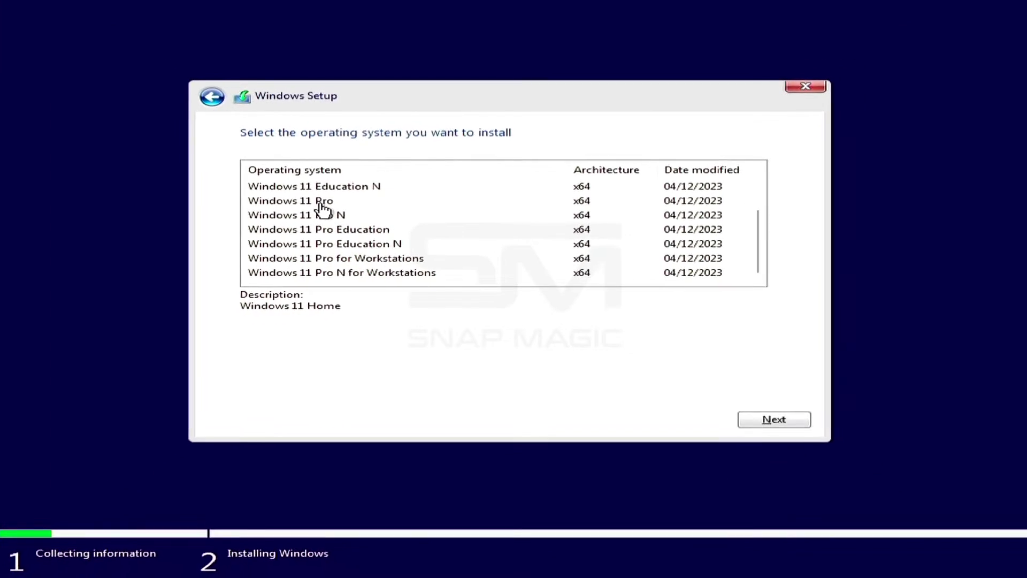
left_click(265, 191)
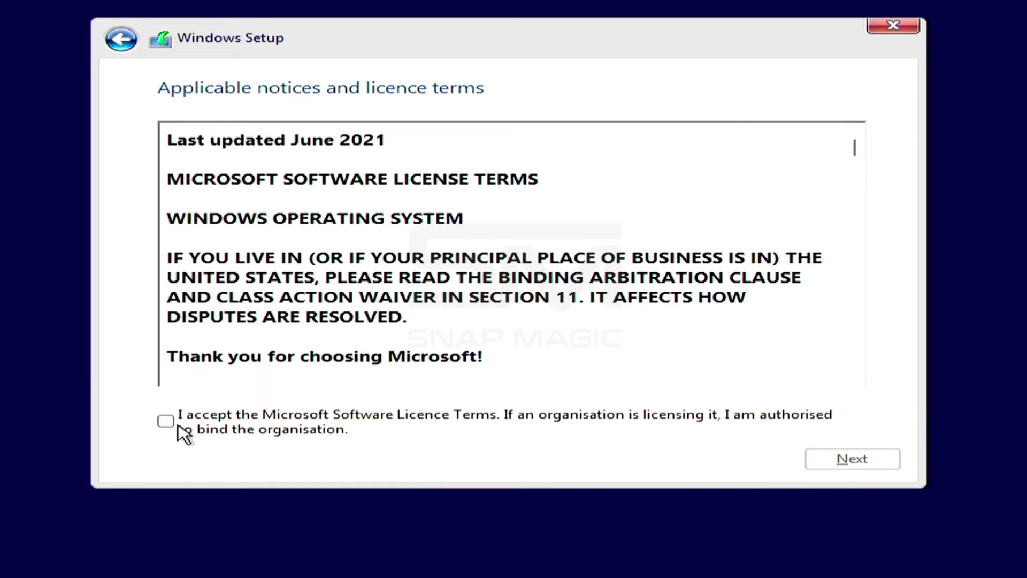
- Accept the licence, choose a custom install, and delete Drive 0 Partition 1
left_click(818, 474)
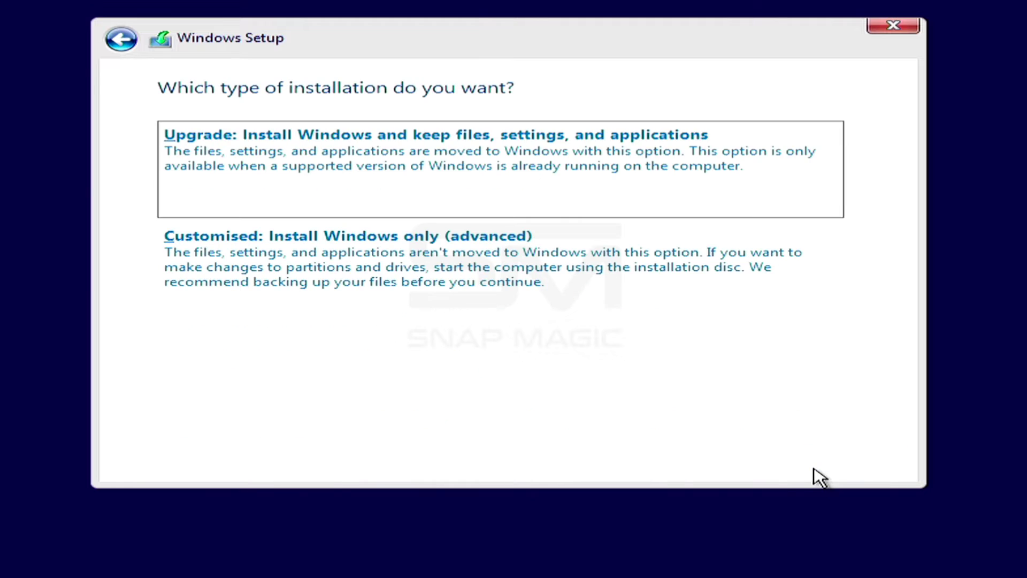
left_click(469, 287)
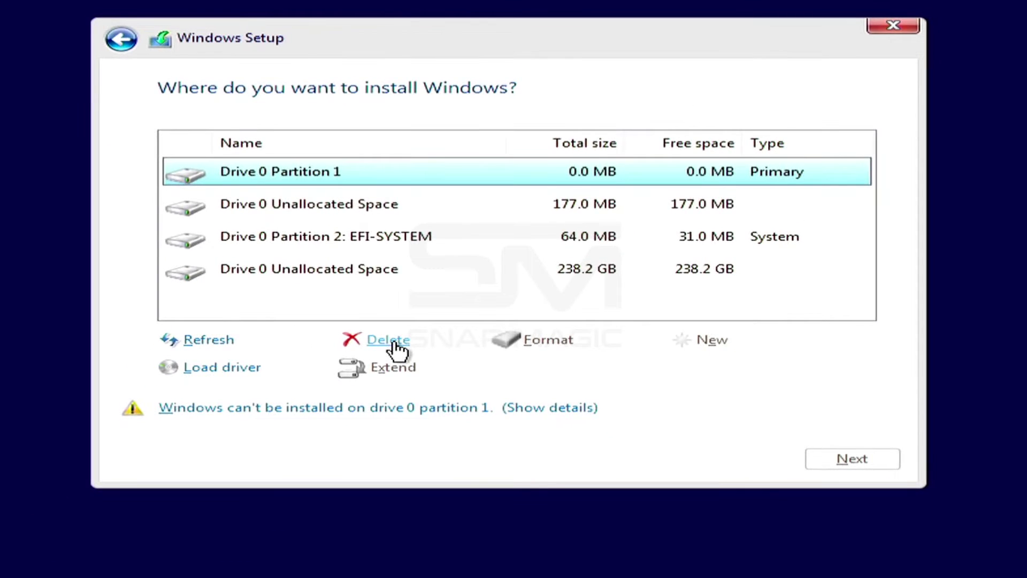
left_click(389, 339)
left_click(689, 369)
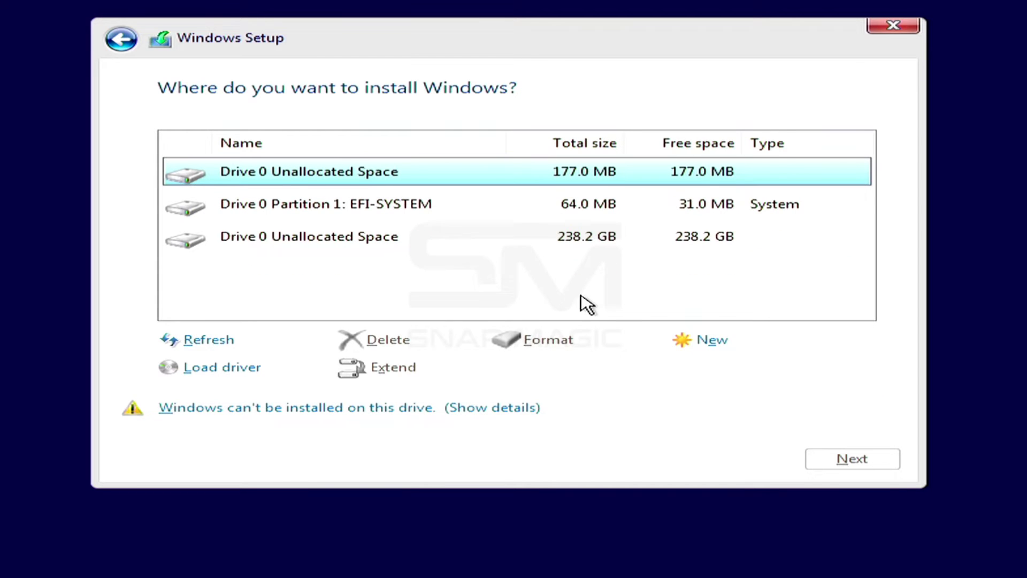
- Delete the EFI-SYSTEM partition and install Windows onto the 238.5 GB unallocated space
left_click(409, 205)
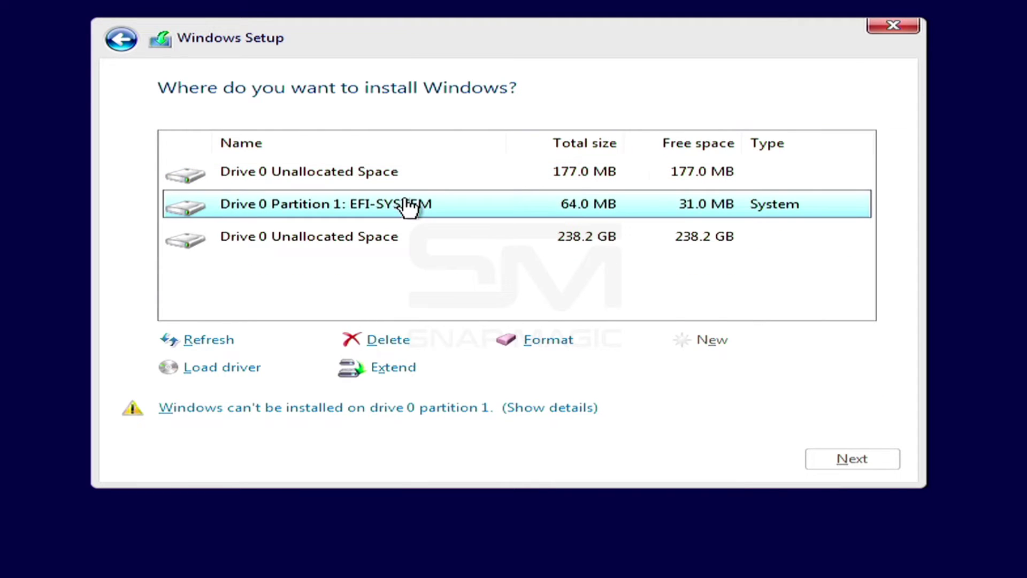
left_click(372, 339)
left_click(688, 369)
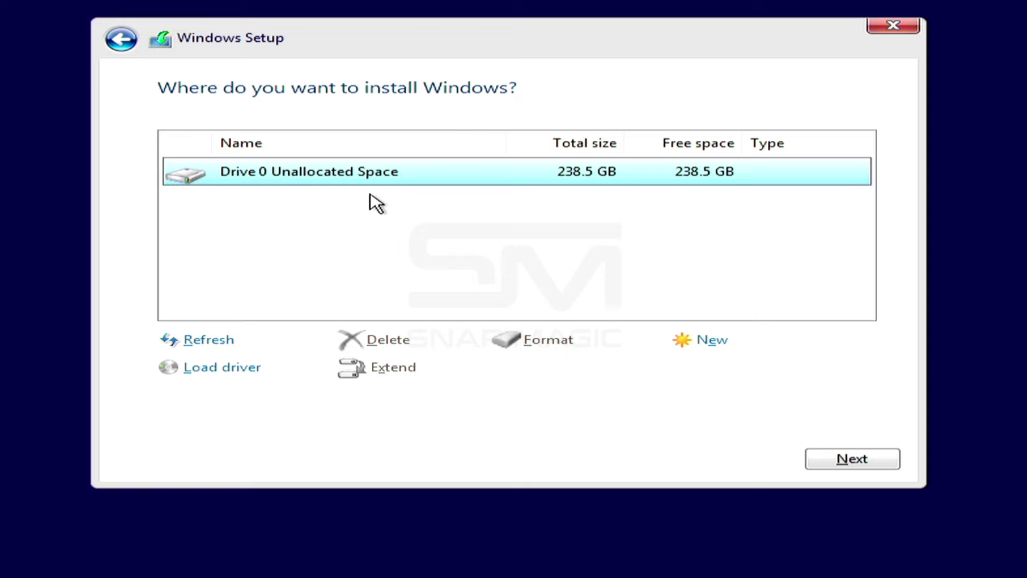
left_click(851, 458)
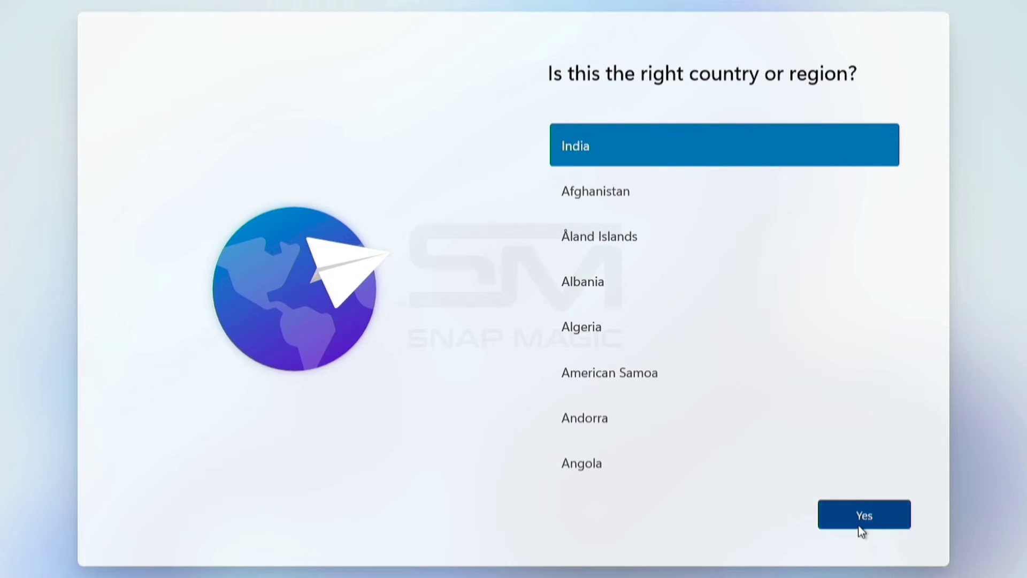
- Confirm India as the country and select the English (India) keyboard layout
left_click(862, 529)
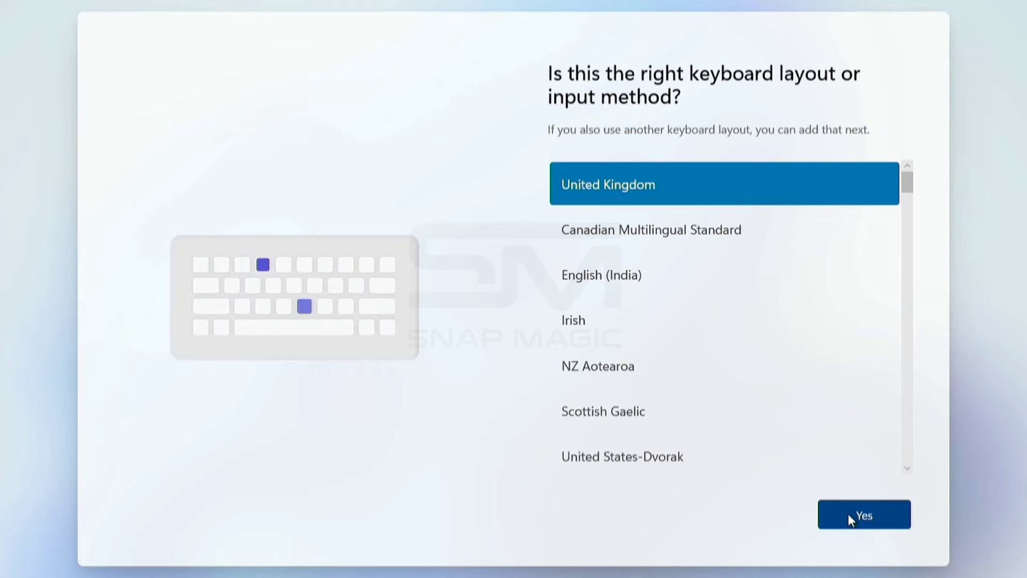
left_click(623, 273)
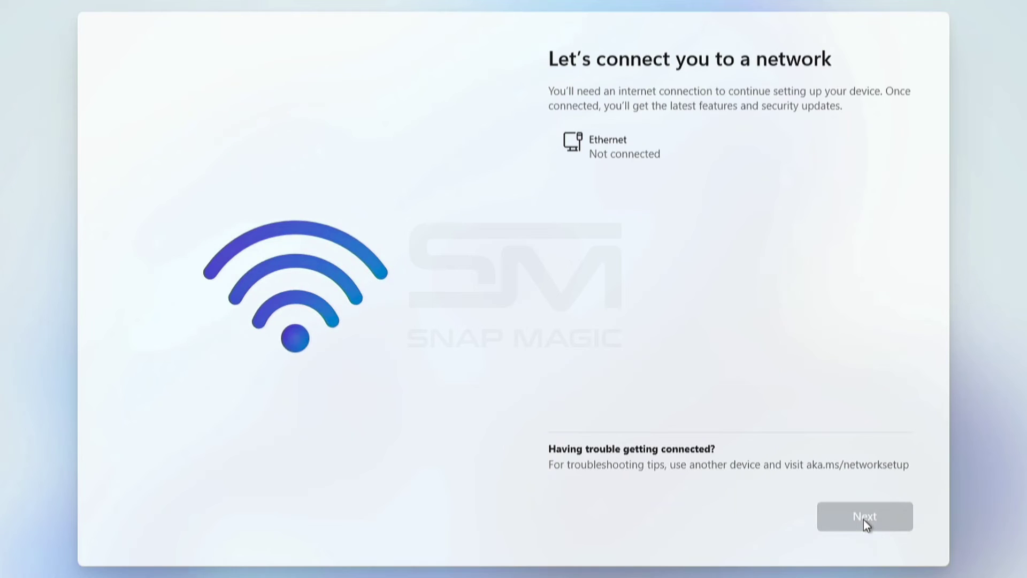
- Open an administrator Command Prompt with Shift+F10, centre it, and focus it for typing
key("shift+F10")
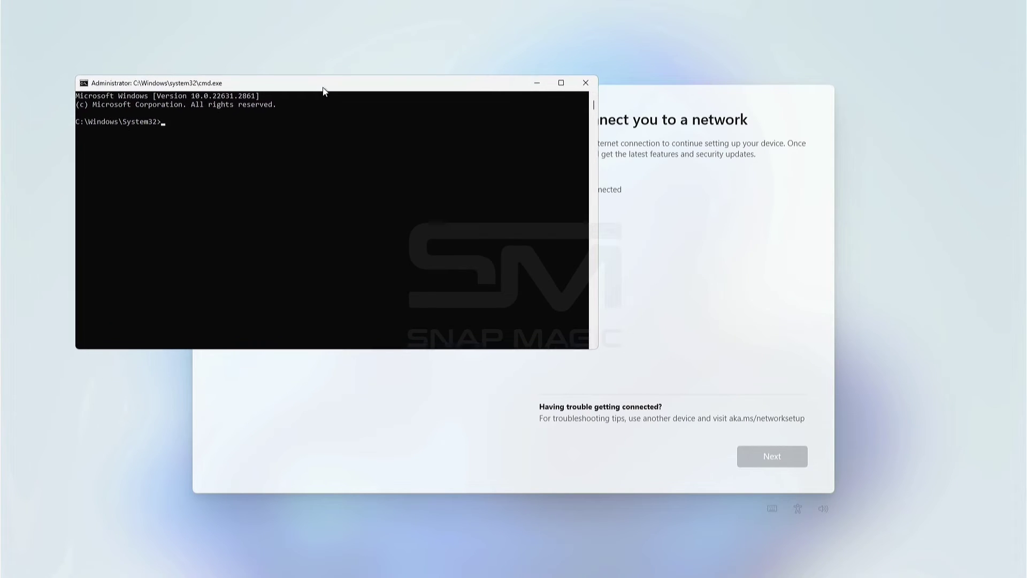
left_click_drag(322, 85, 480, 121)
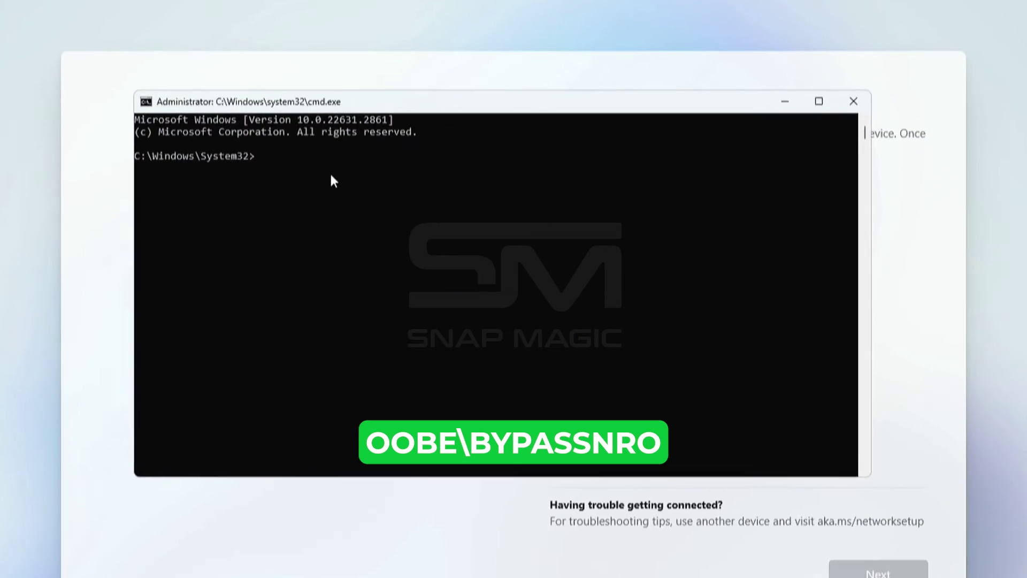
left_click(322, 173)
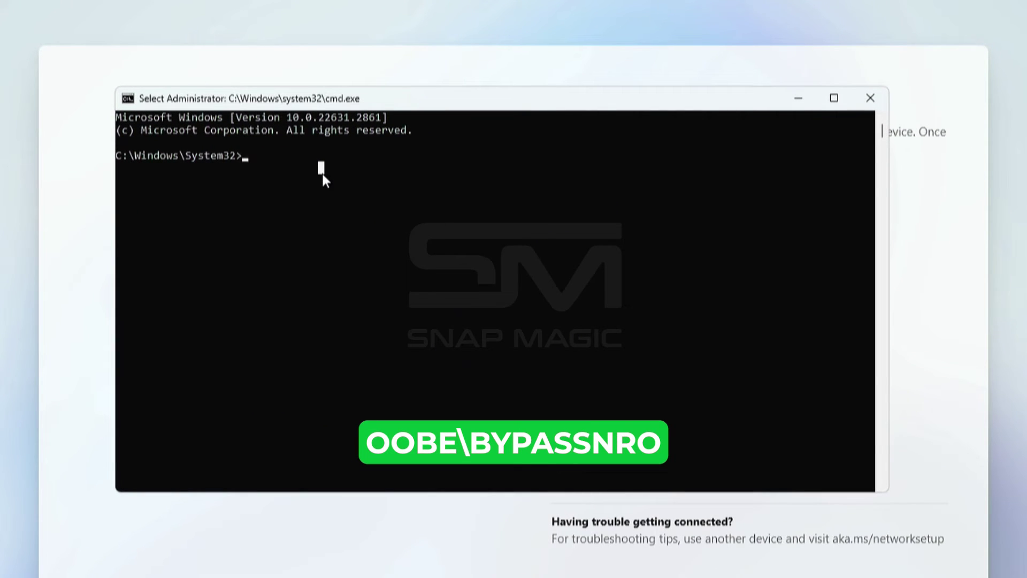
type("OOBE")
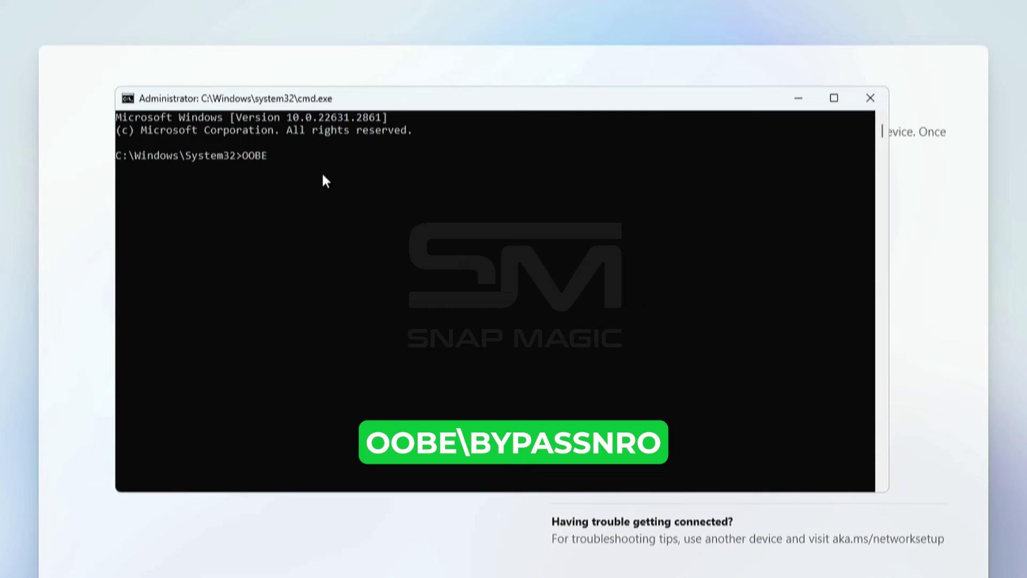
type("\\BYPASSNR")
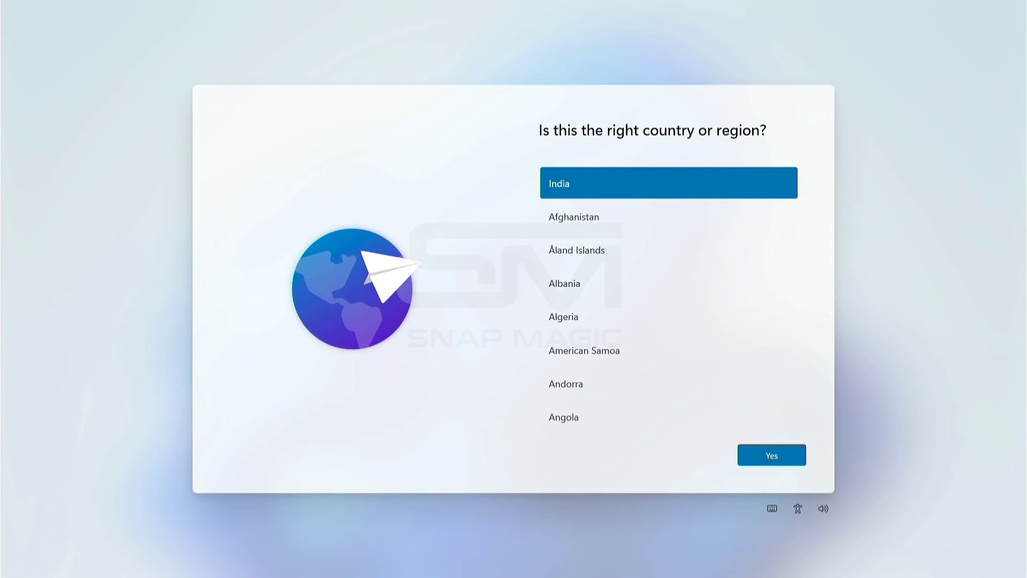
- Confirm India and English (India), enter the user name, accept privacy settings, and close Start
left_click(772, 455)
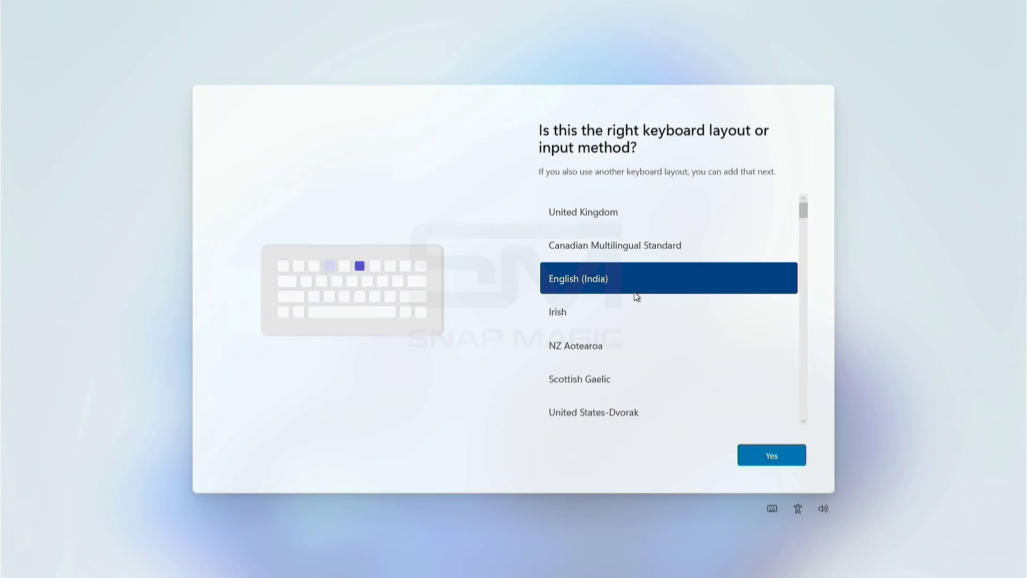
left_click(766, 456)
type("Snapmagic")
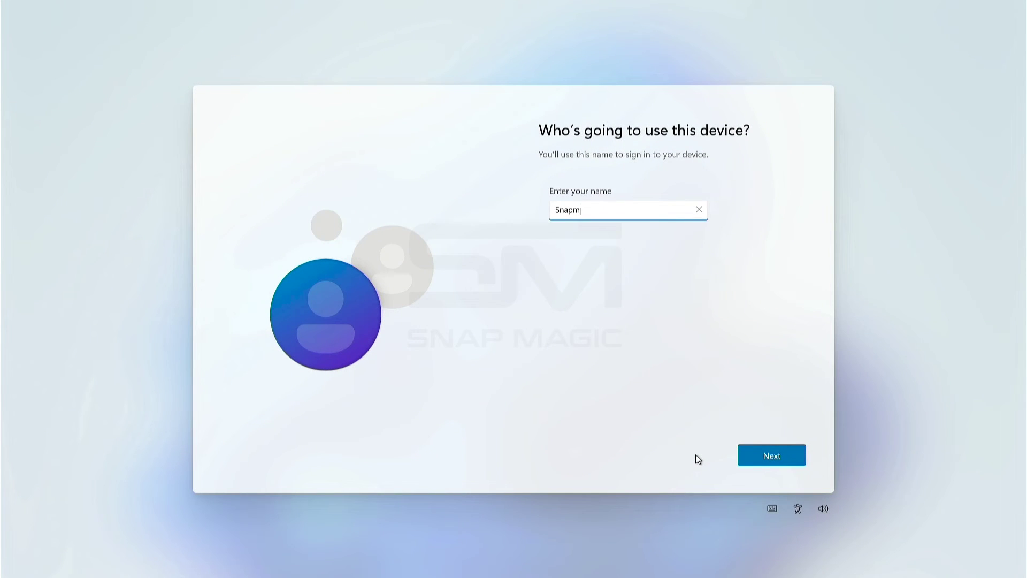
left_click(771, 456)
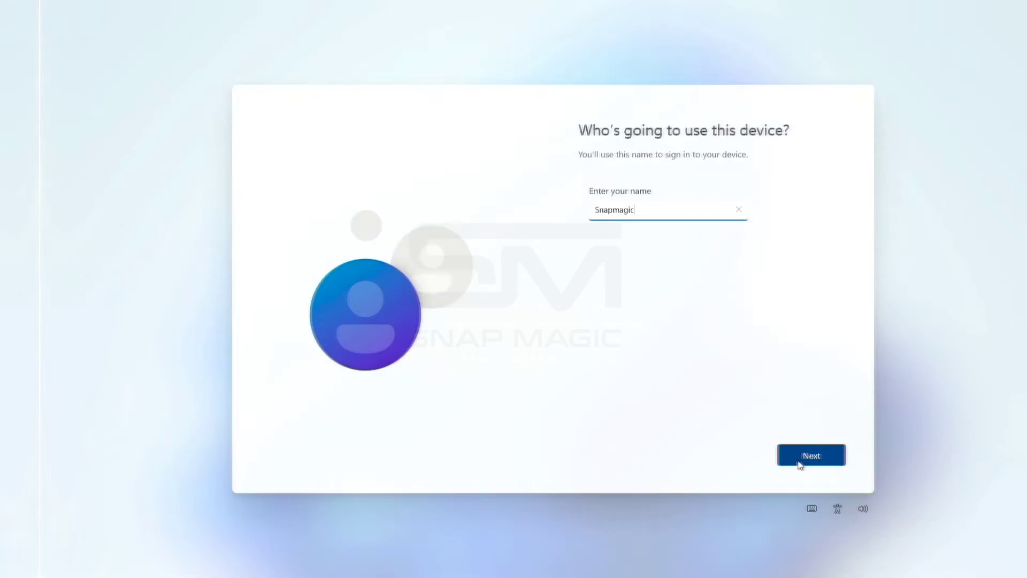
left_click(781, 460)
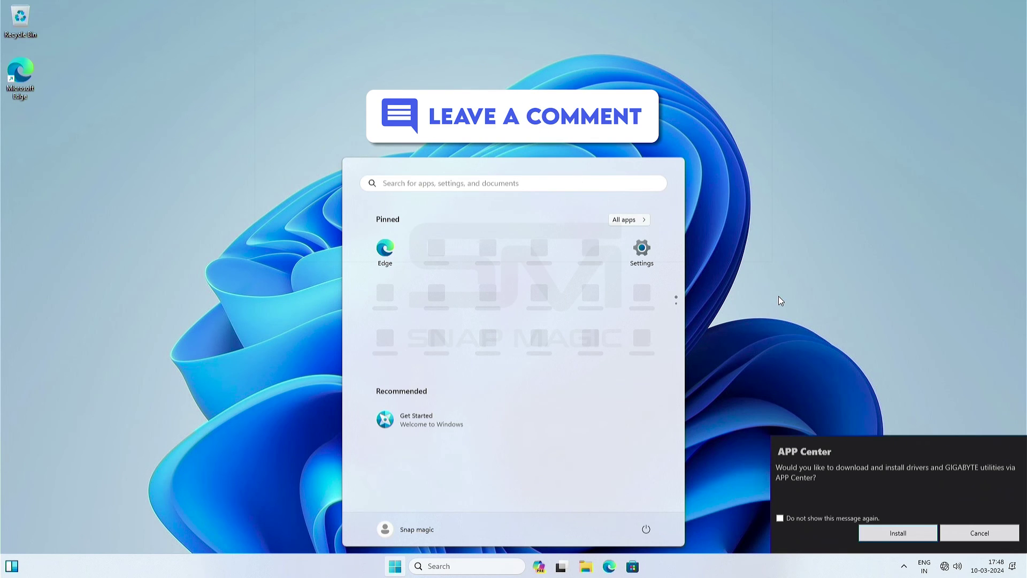
key("super")
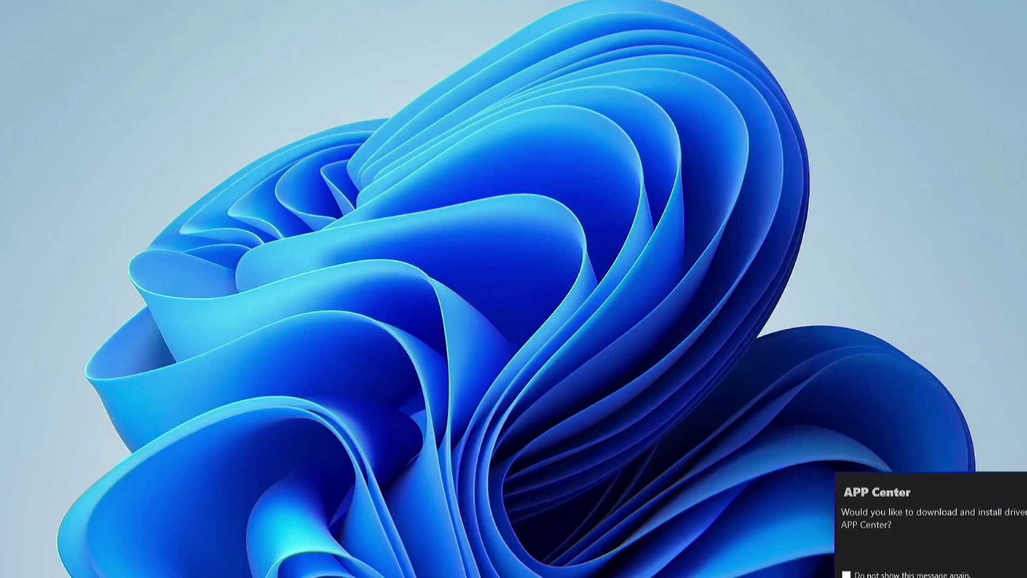